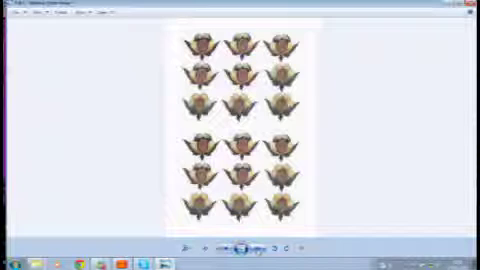
Step: Advance from the winged-figure sheet to the yellow folk-art flower page, four per row
click(258, 248)
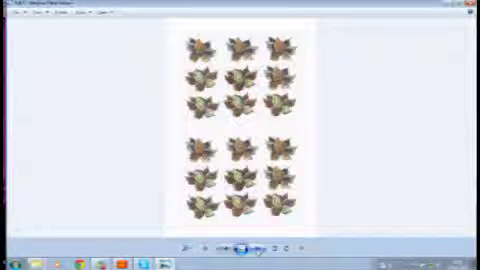
click(258, 248)
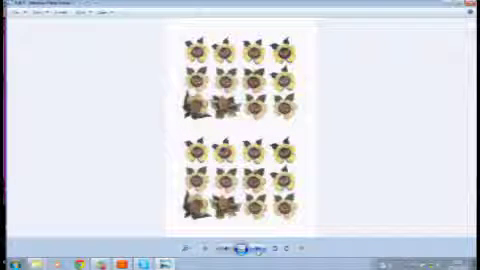